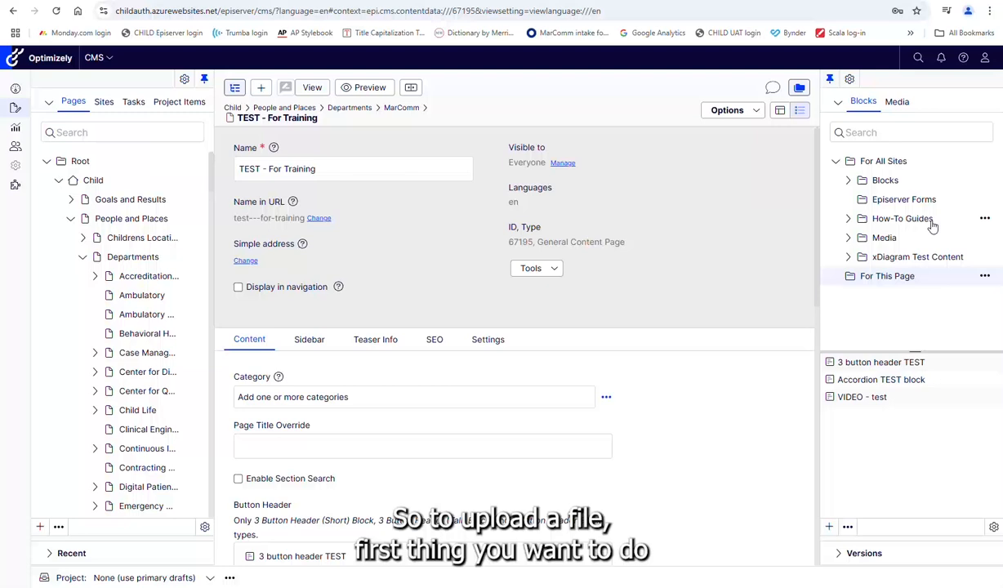
# Open the site-wide media folder Communicating With Our Workforce, found under People and Places > Departments > MarComm.
pyautogui.click(897, 102)
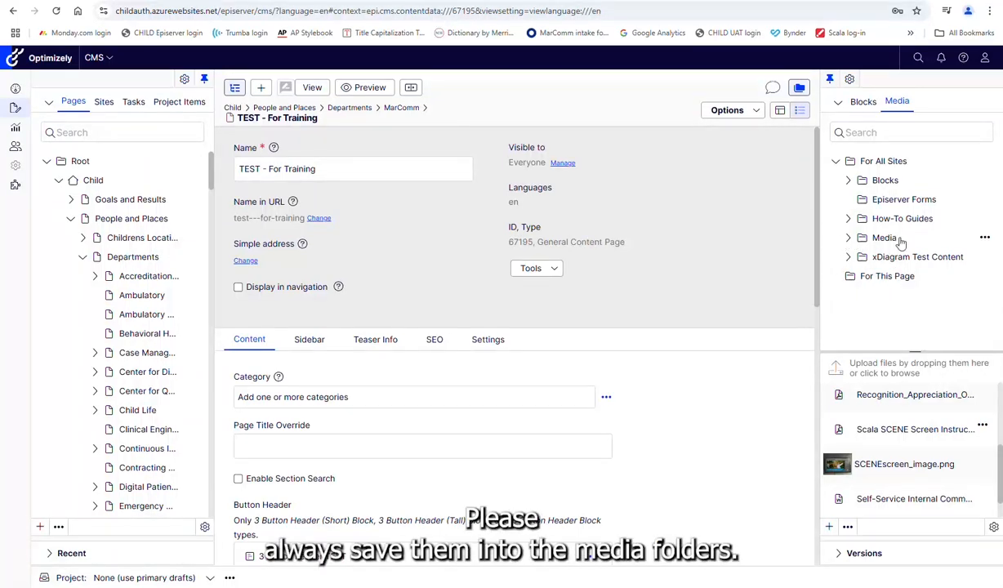
pyautogui.click(849, 238)
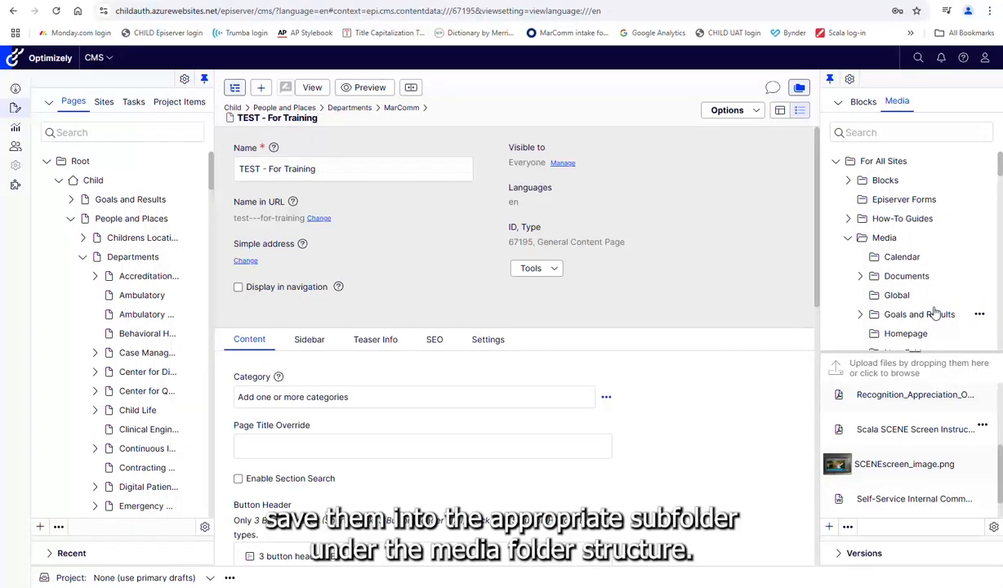
pyautogui.scroll(-4, 925, 269)
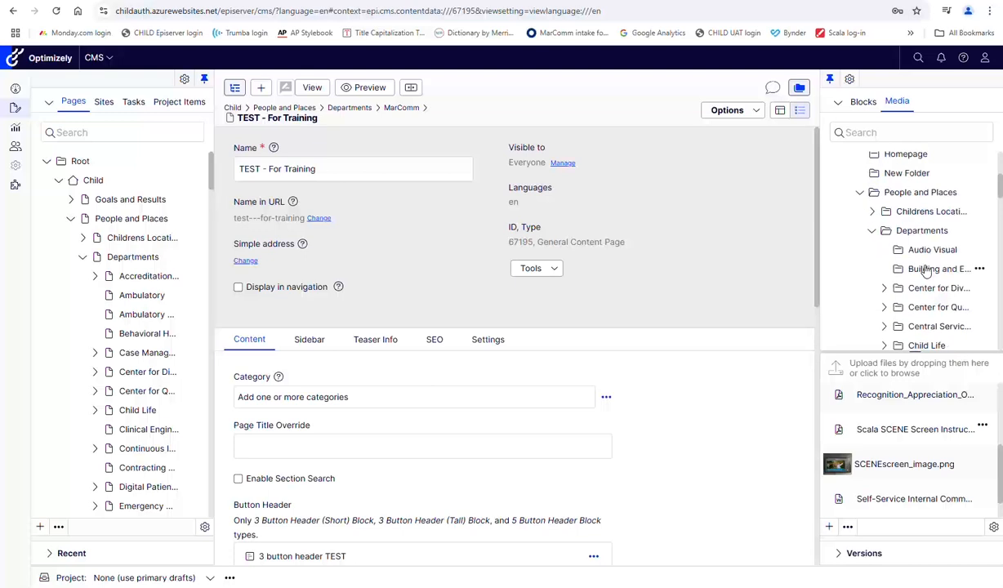
pyautogui.scroll(-8, 927, 227)
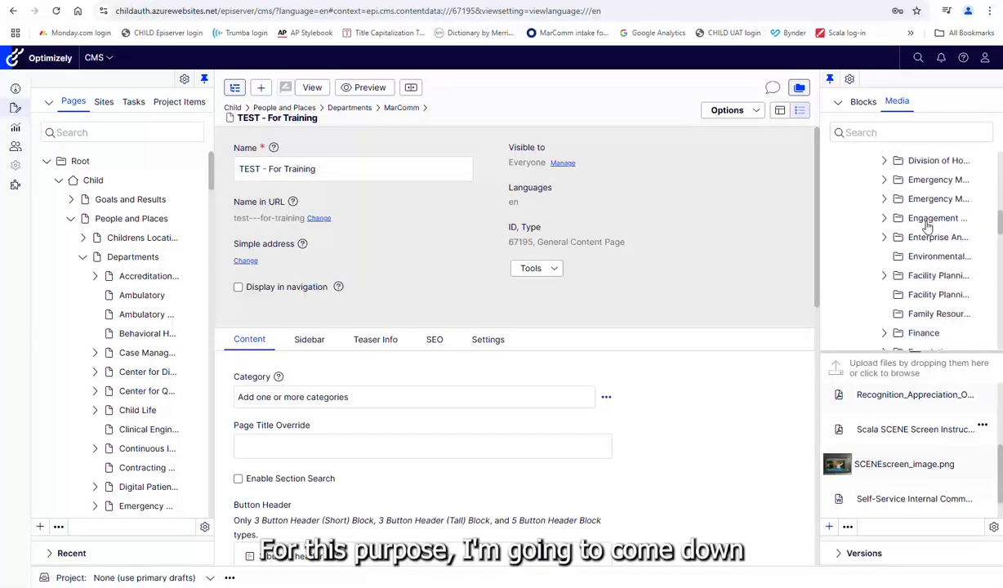
pyautogui.scroll(-5, 927, 227)
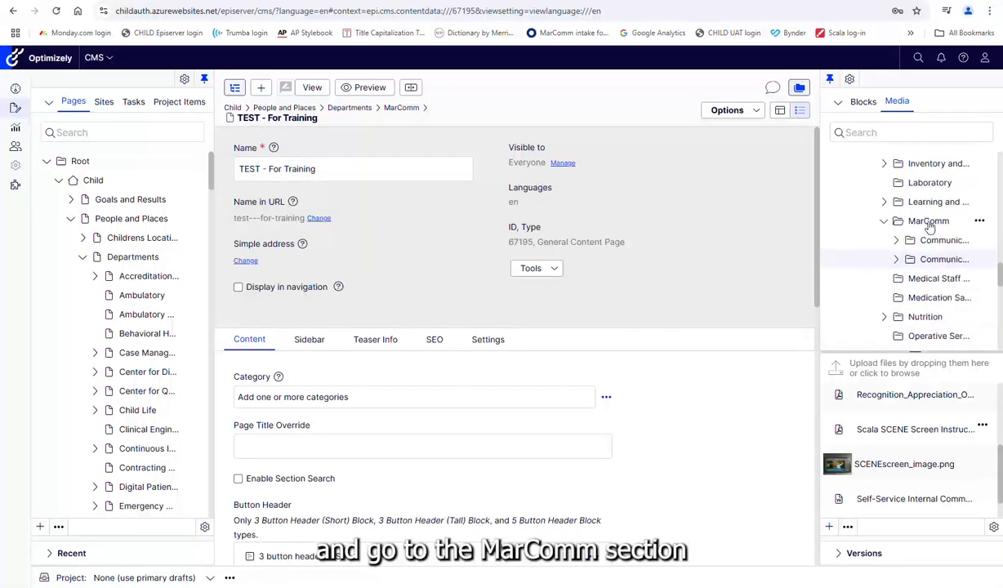
pyautogui.click(943, 263)
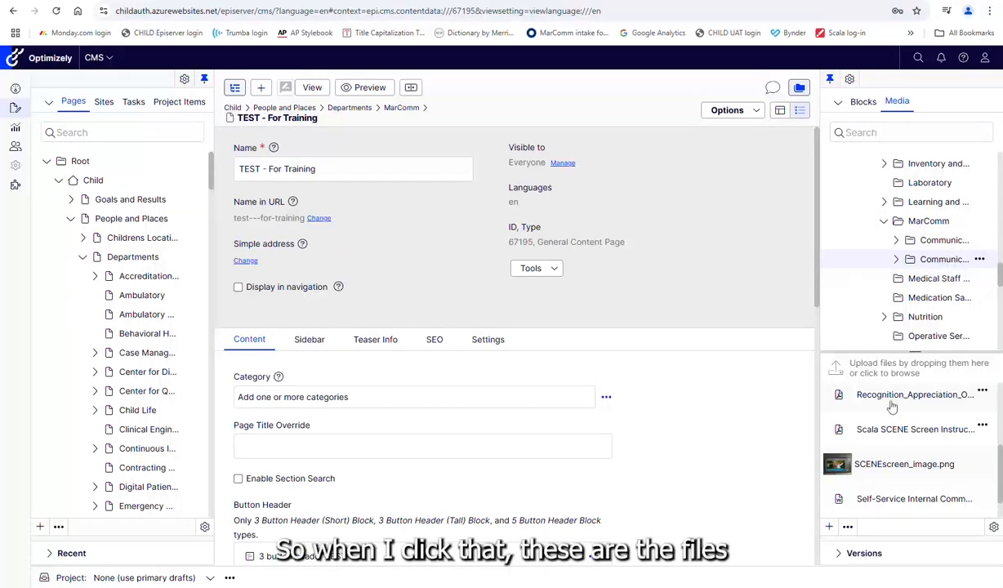
pyautogui.scroll(2, 958, 457)
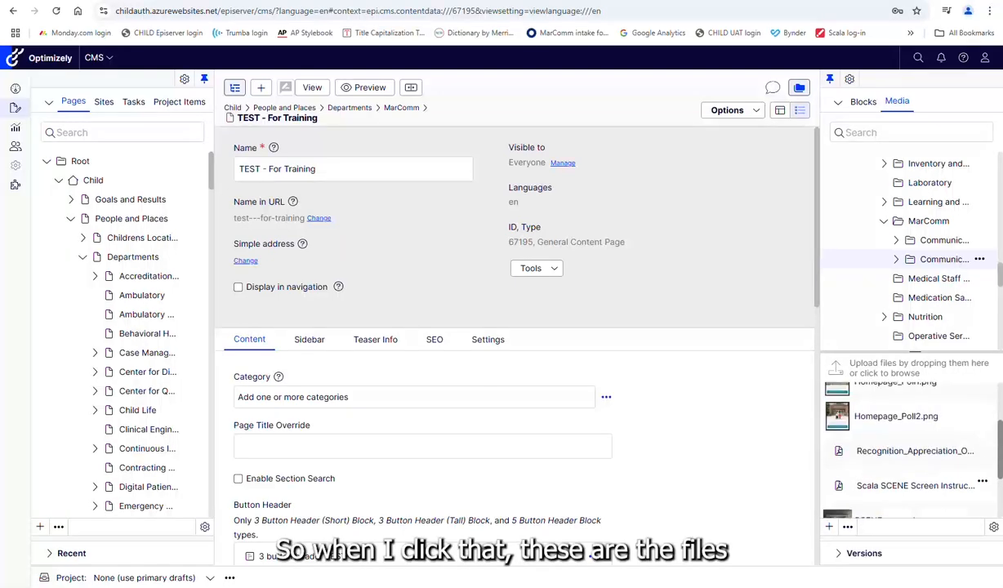
pyautogui.scroll(2, 911, 449)
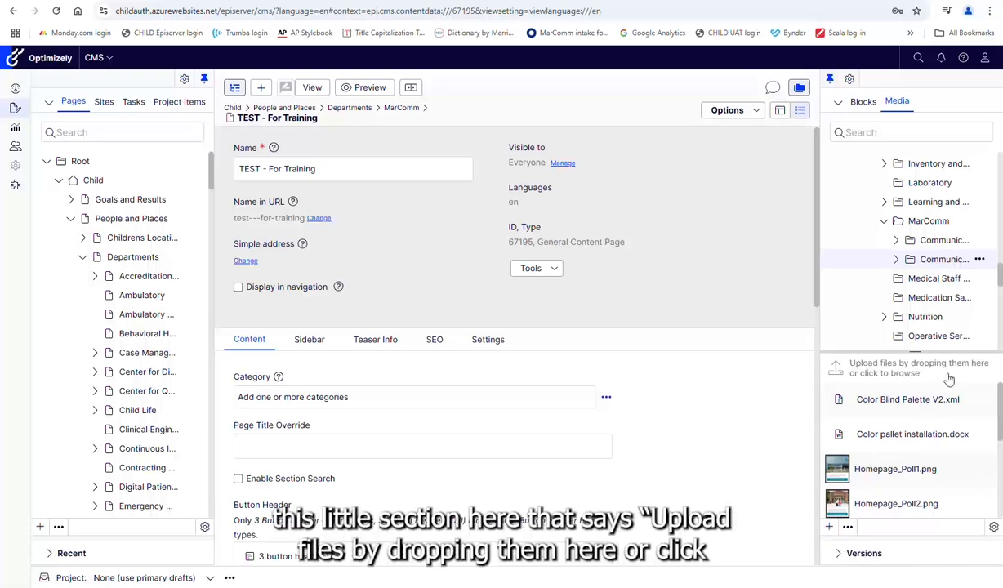
# Upload Sample Doc for Training from the Downloads folder into the Communicating With Our Workforce media folder and find it in the file list.
pyautogui.click(900, 368)
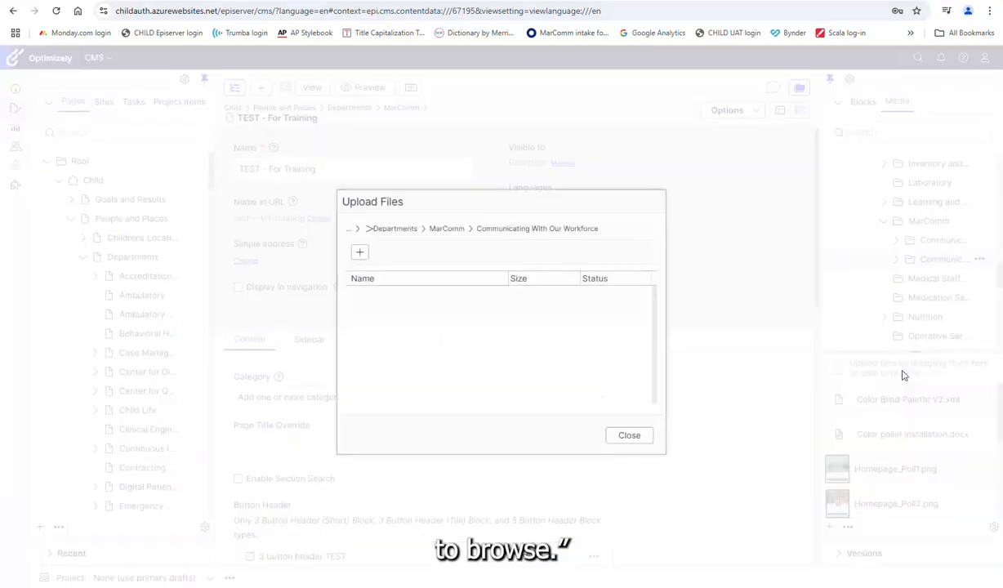
pyautogui.click(360, 255)
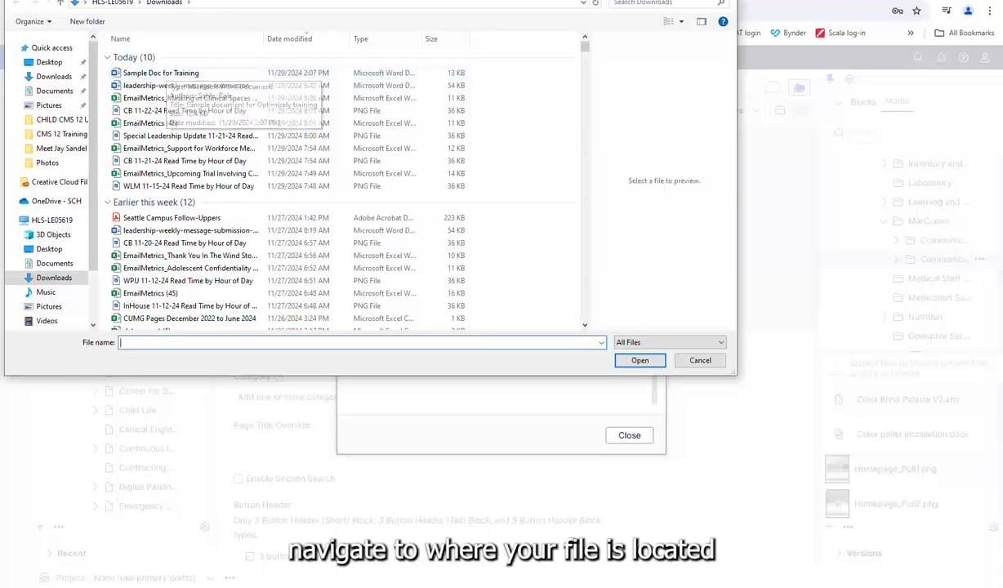
pyautogui.moveTo(219, 0); pyautogui.dragTo(265, 56)
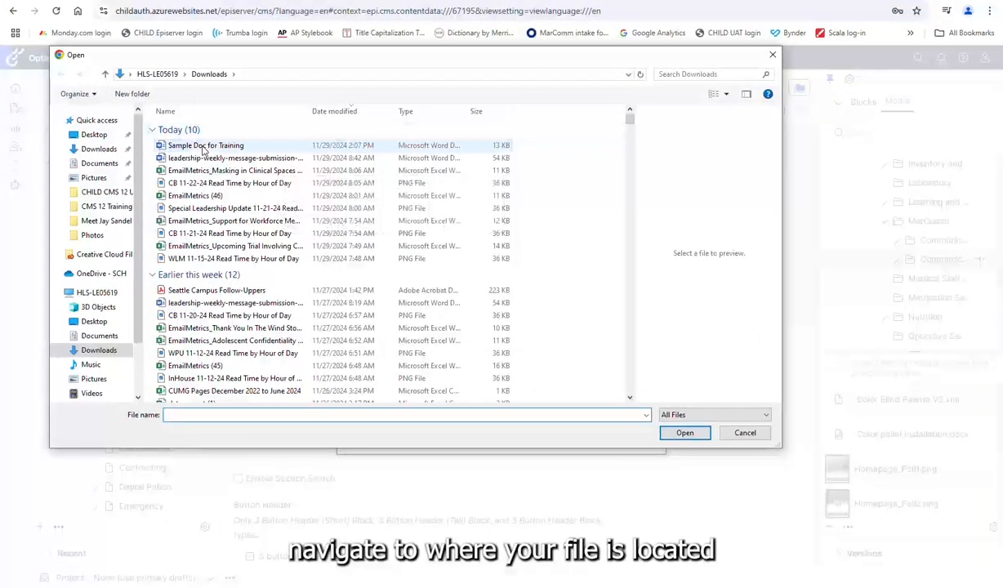
pyautogui.click(206, 145)
pyautogui.click(687, 436)
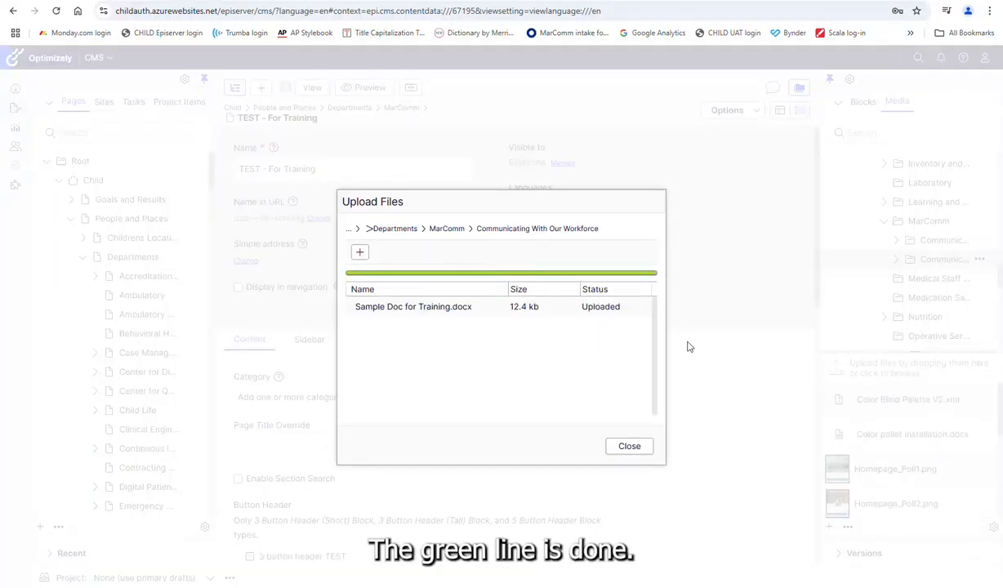
pyautogui.click(629, 448)
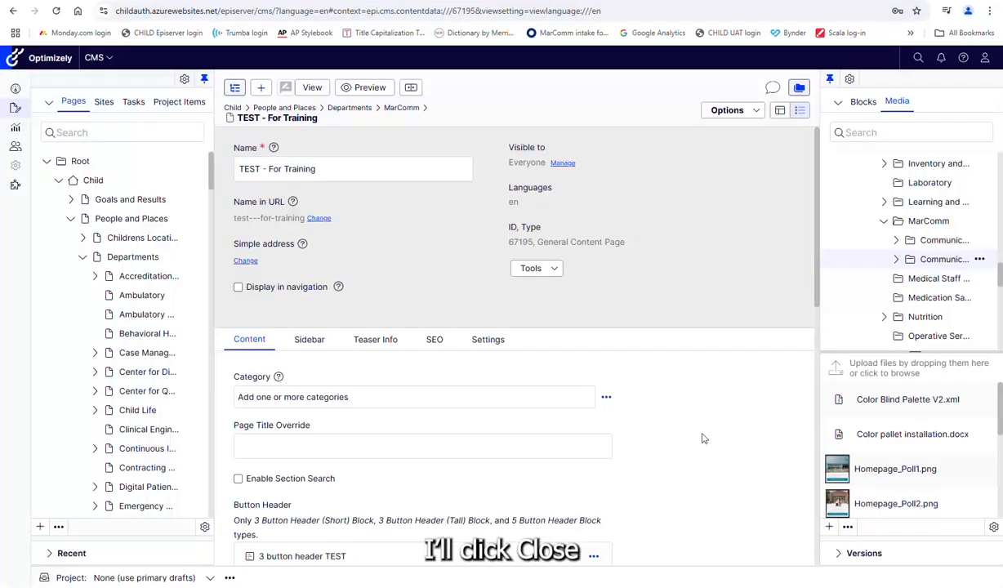
pyautogui.scroll(-3, 1000, 449)
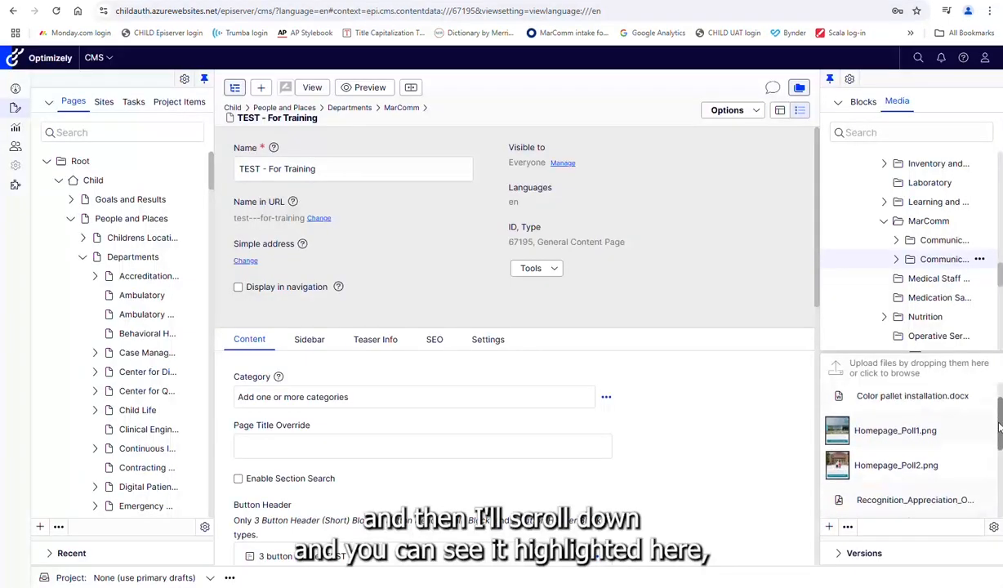
pyautogui.scroll(-1, 1000, 450)
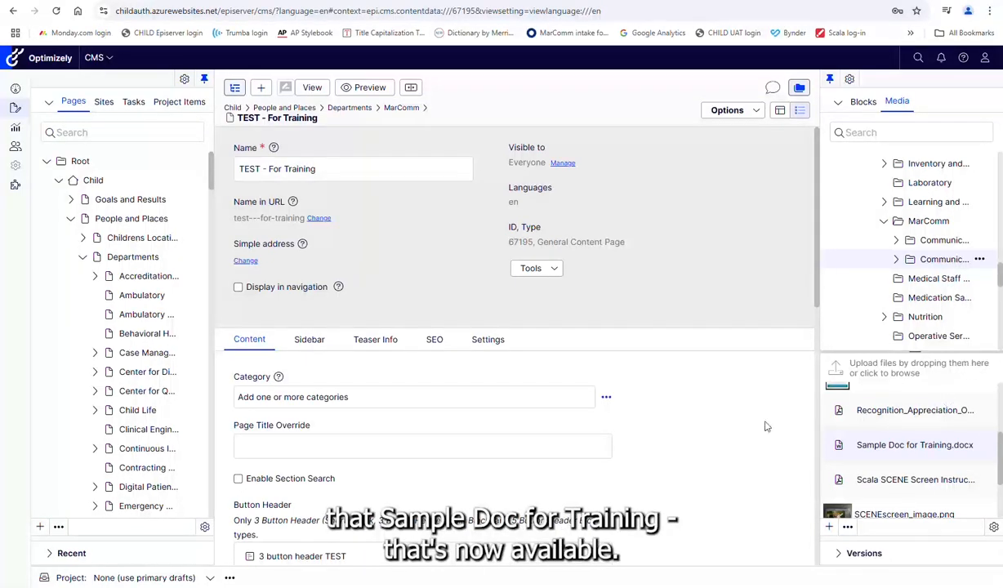
# Start a link on the word "interviews" under Authorization Forms in the Main Body, titled "Sample doc for Training" and opening in a new tab or window.
pyautogui.scroll(-2, 639, 429)
pyautogui.scroll(-5, 639, 430)
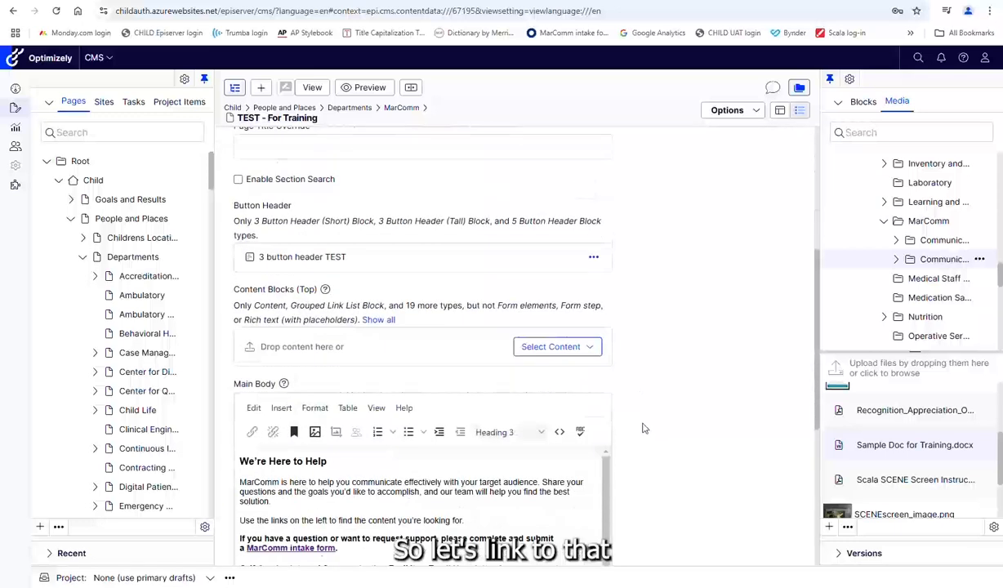
pyautogui.click(527, 347)
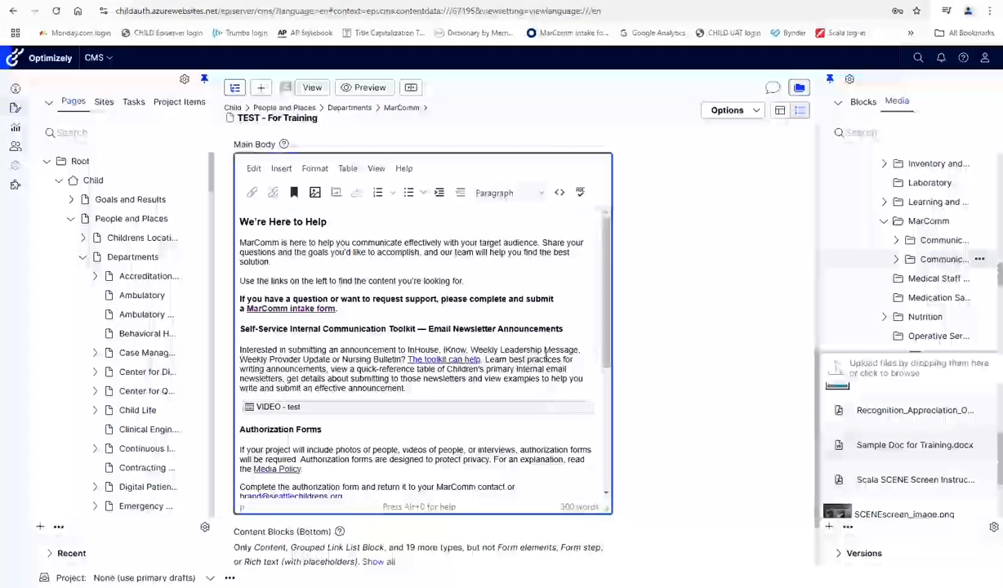
pyautogui.scroll(-3, 541, 339)
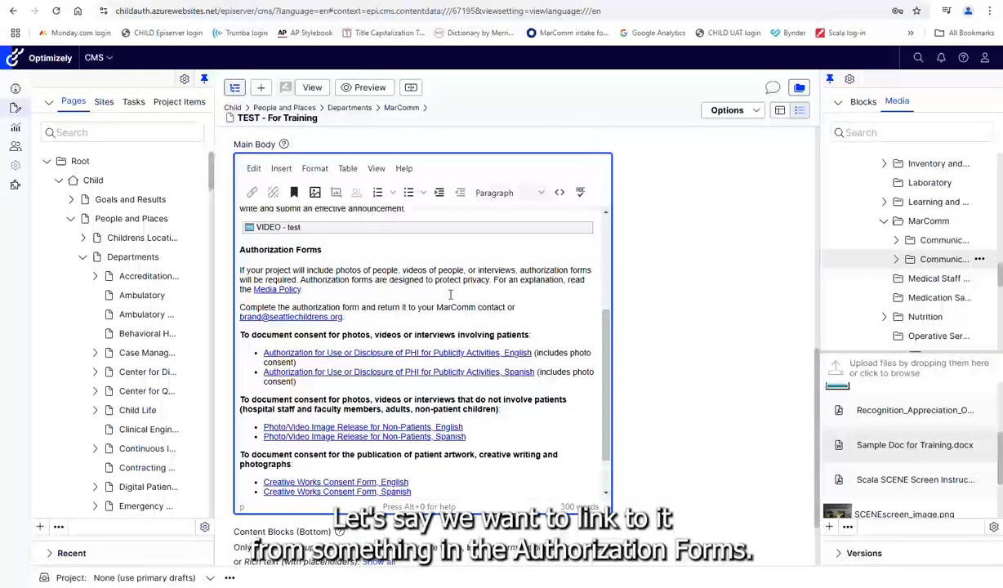
pyautogui.doubleClick(494, 270)
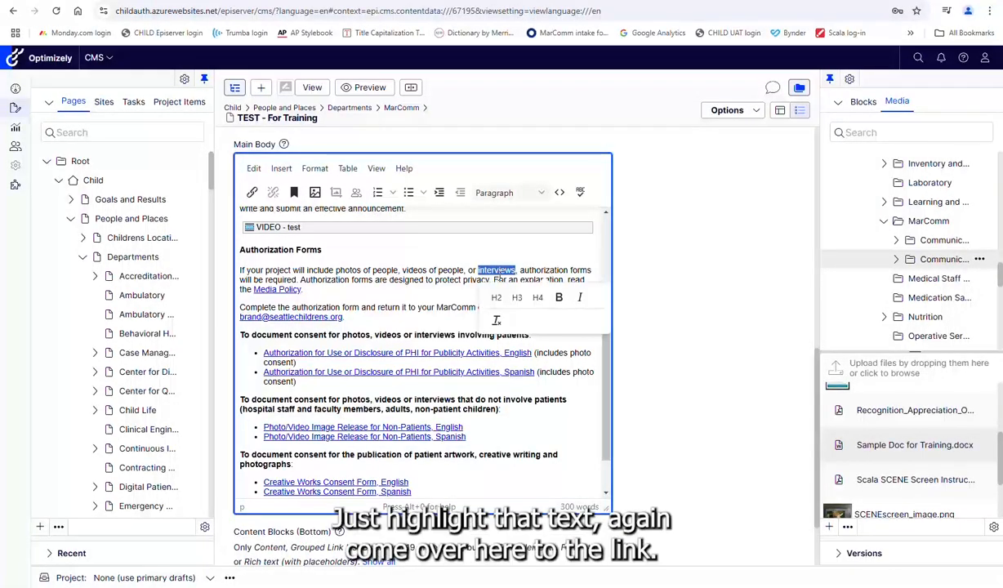
pyautogui.click(252, 192)
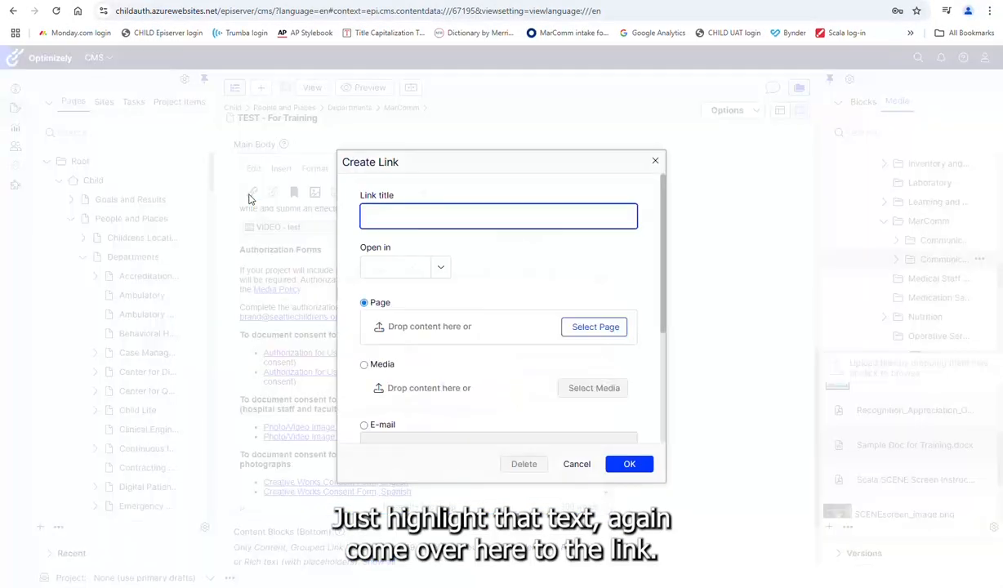
pyautogui.write('Sample doc for Training')
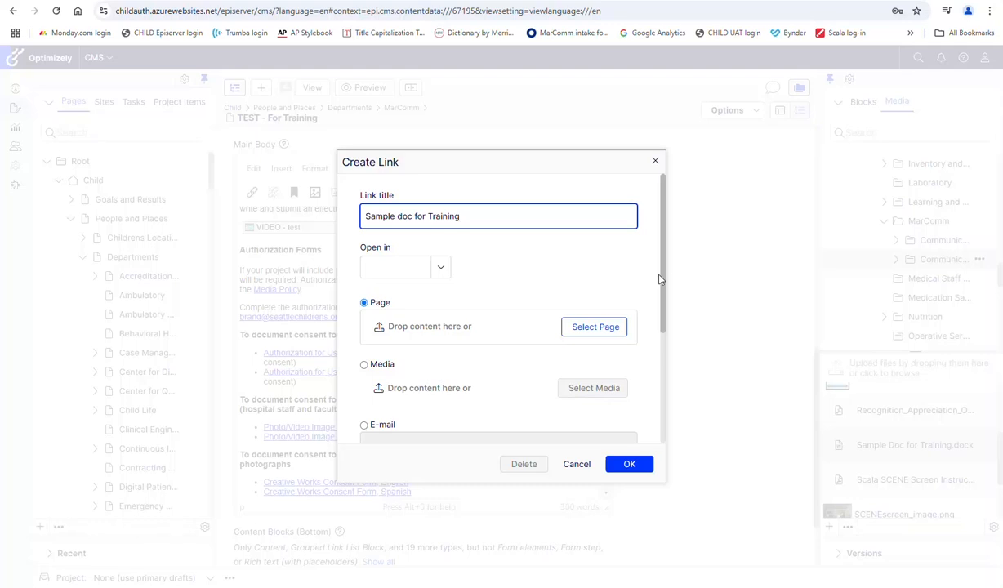
pyautogui.click(441, 269)
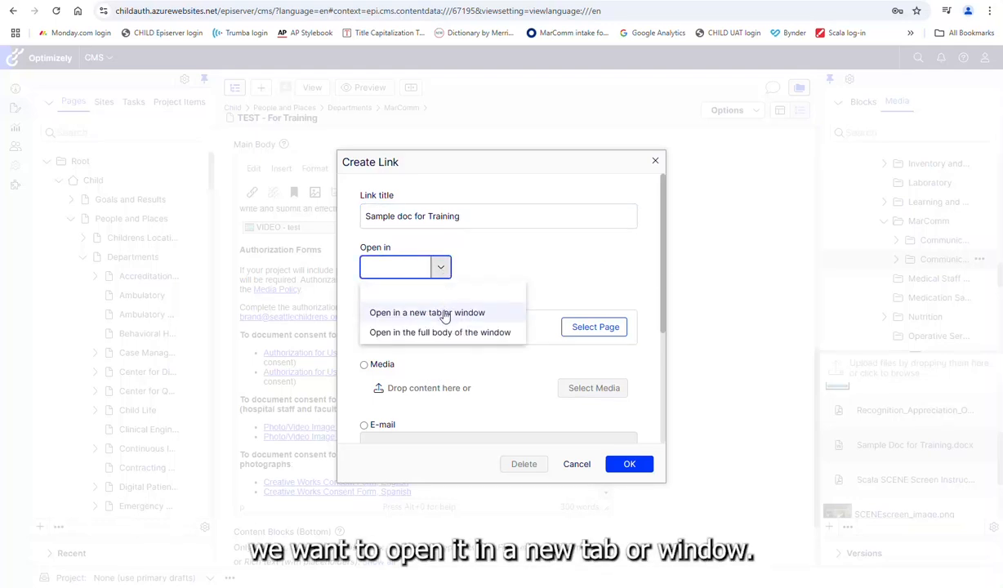
pyautogui.click(443, 314)
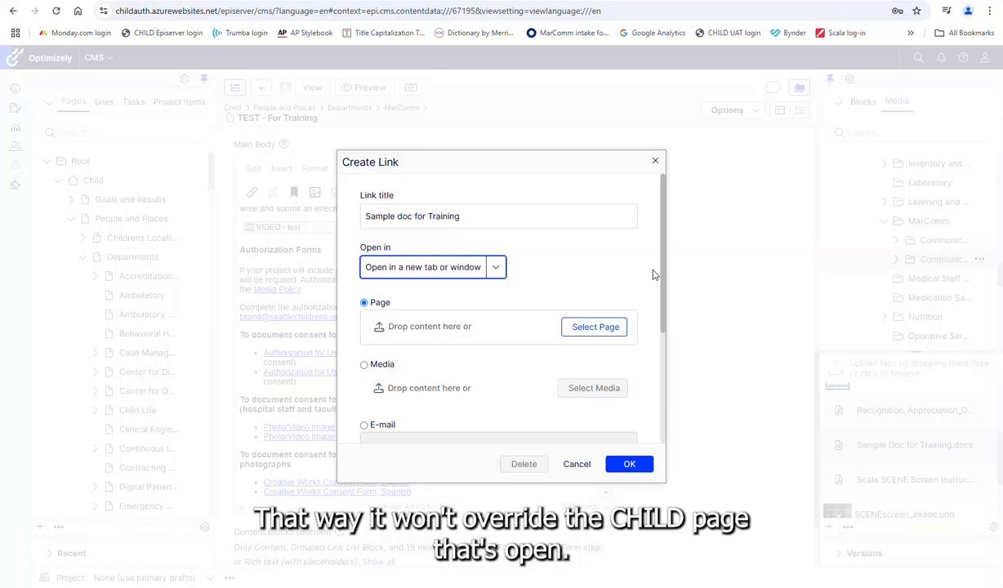
# Set the link target type to Media and browse to the MarComm folder under Media > People and Places > Departments.
pyautogui.click(365, 365)
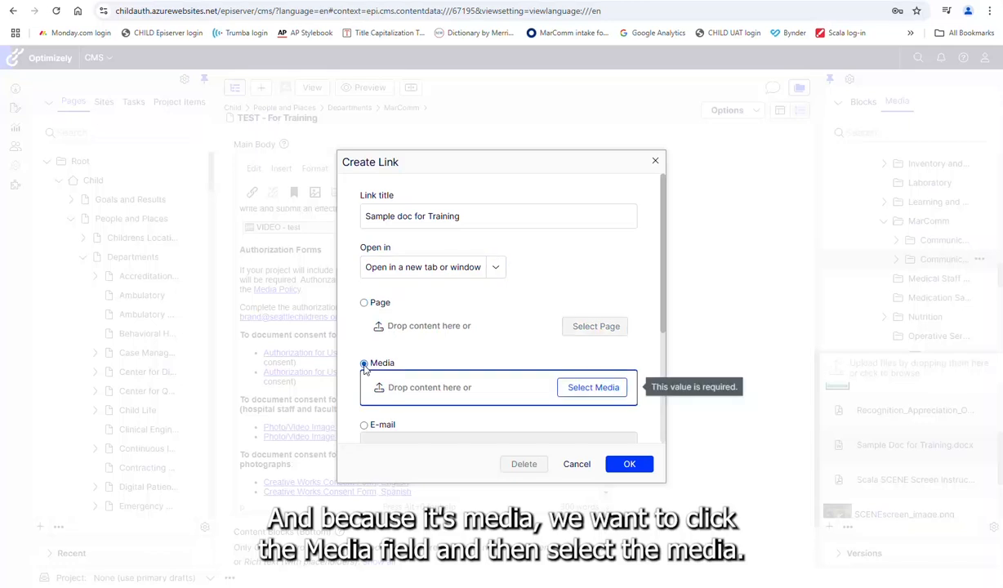
pyautogui.click(589, 389)
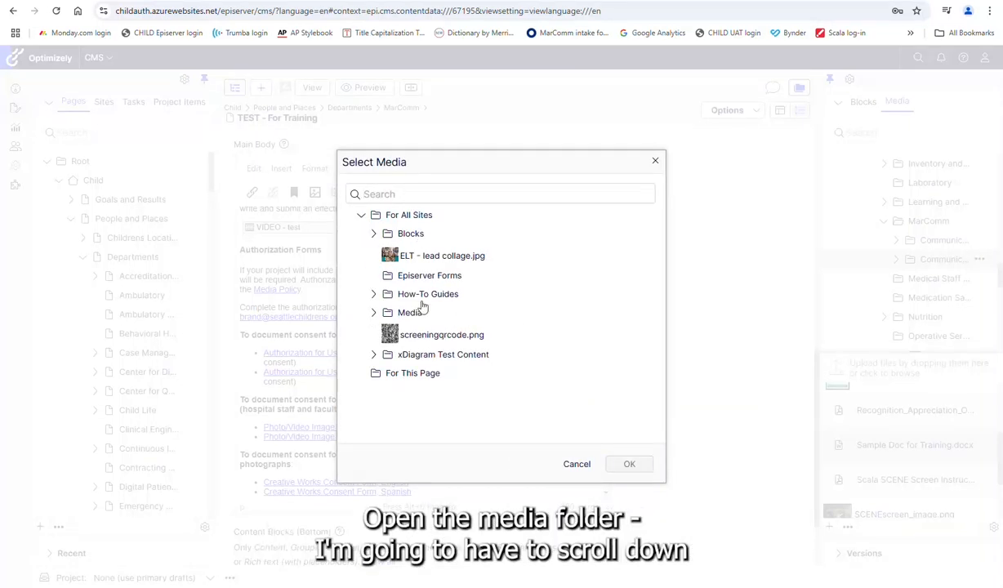
pyautogui.click(374, 313)
pyautogui.scroll(-5, 465, 308)
pyautogui.scroll(-5, 466, 308)
pyautogui.moveTo(654, 257); pyautogui.dragTo(658, 369)
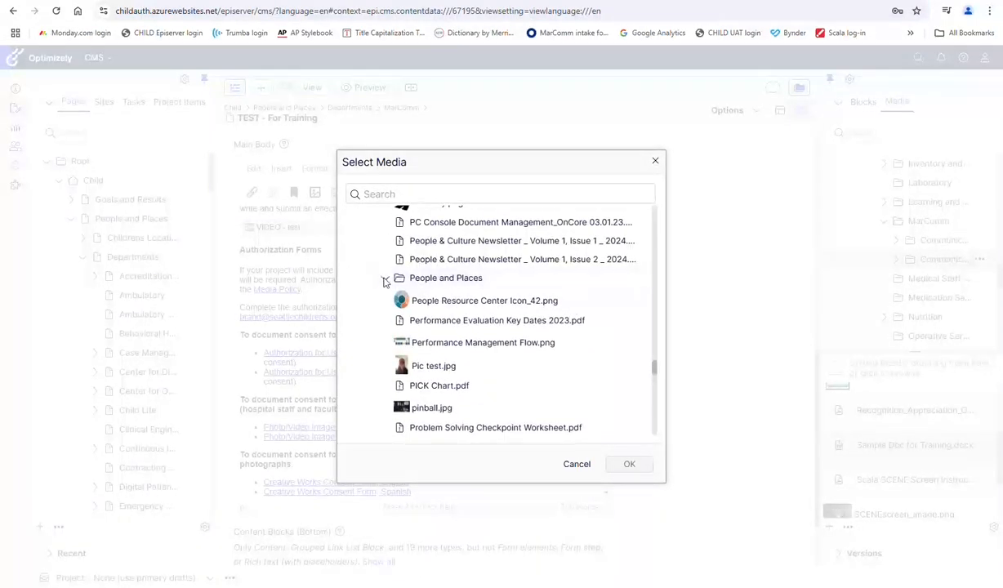
pyautogui.click(385, 278)
pyautogui.scroll(-3, 474, 321)
pyautogui.scroll(2, 403, 298)
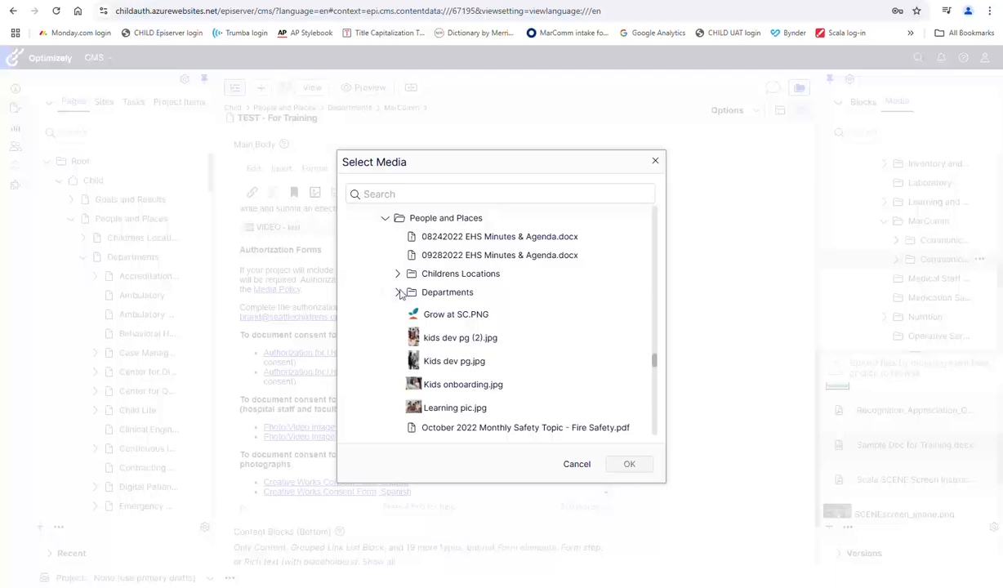
pyautogui.click(398, 292)
pyautogui.scroll(-4, 552, 347)
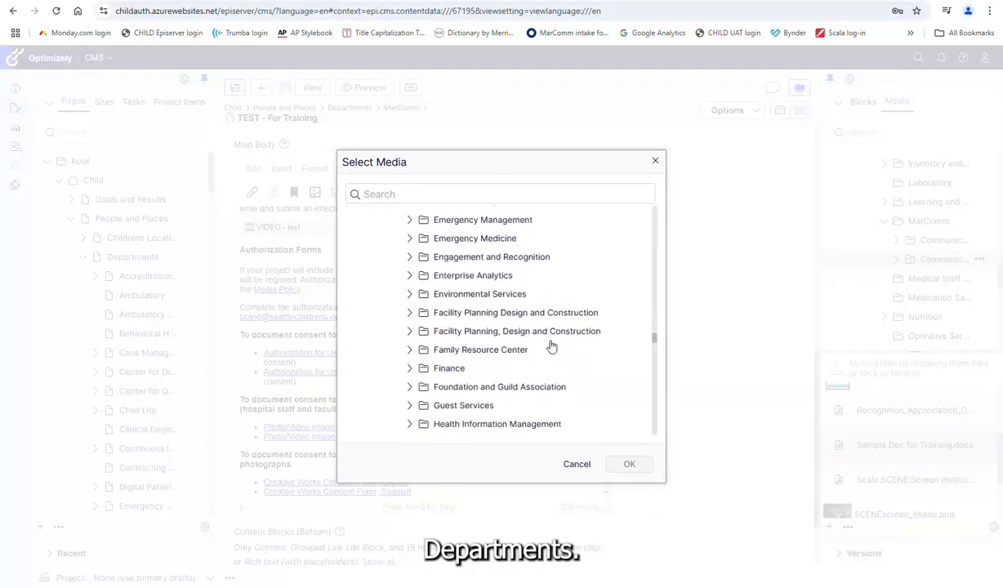
pyautogui.scroll(-4, 551, 347)
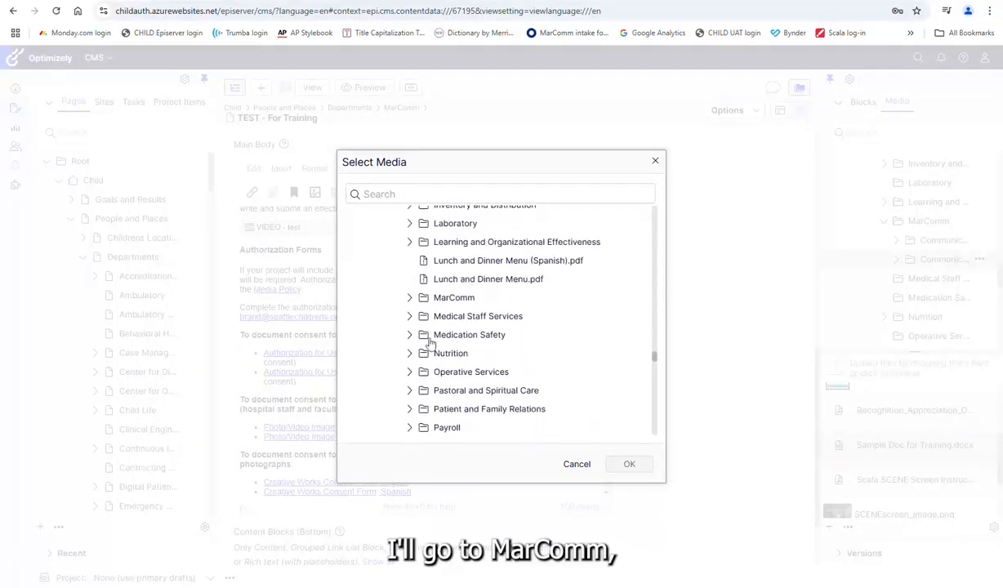
pyautogui.click(409, 297)
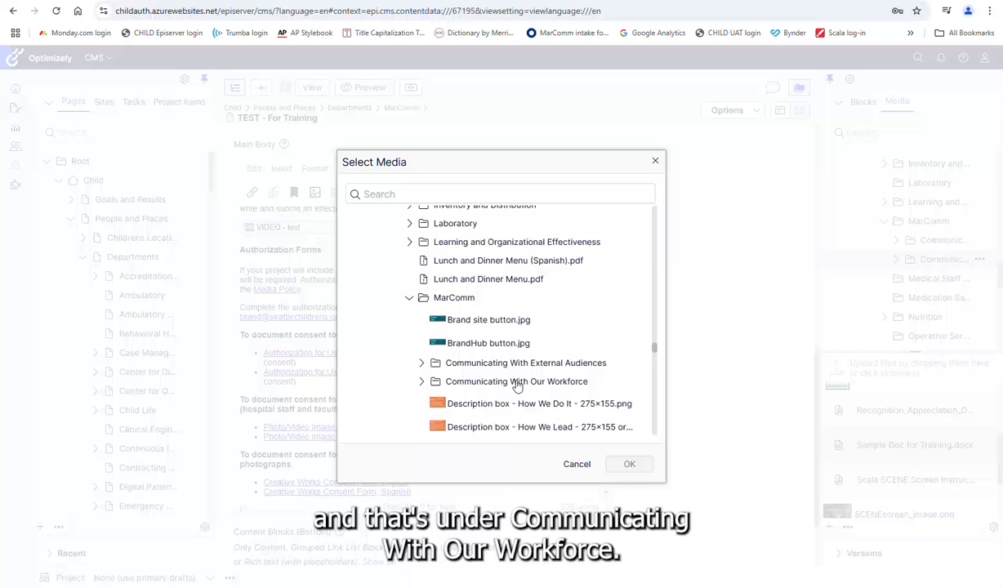
# Choose Sample Doc for Training.docx from MarComm's Communicating With Our Workforce folder as the link's media target and insert the link.
pyautogui.scroll(-5, 587, 327)
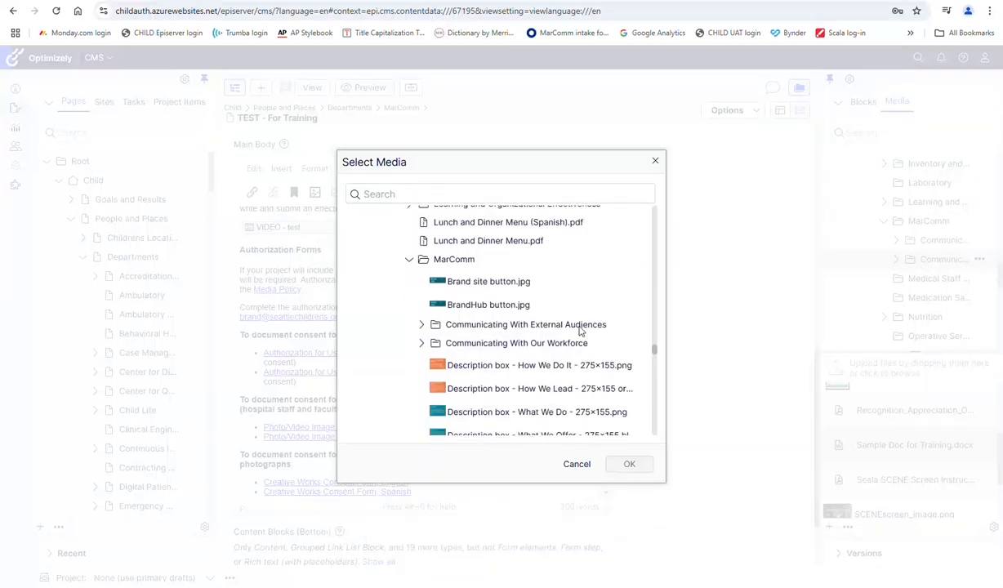
pyautogui.scroll(-3, 545, 376)
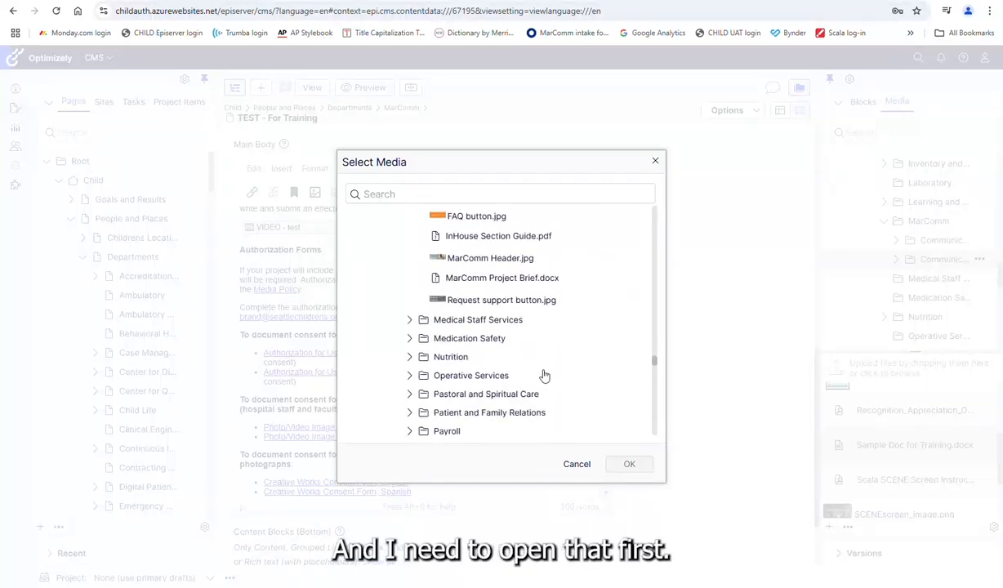
pyautogui.scroll(5, 545, 375)
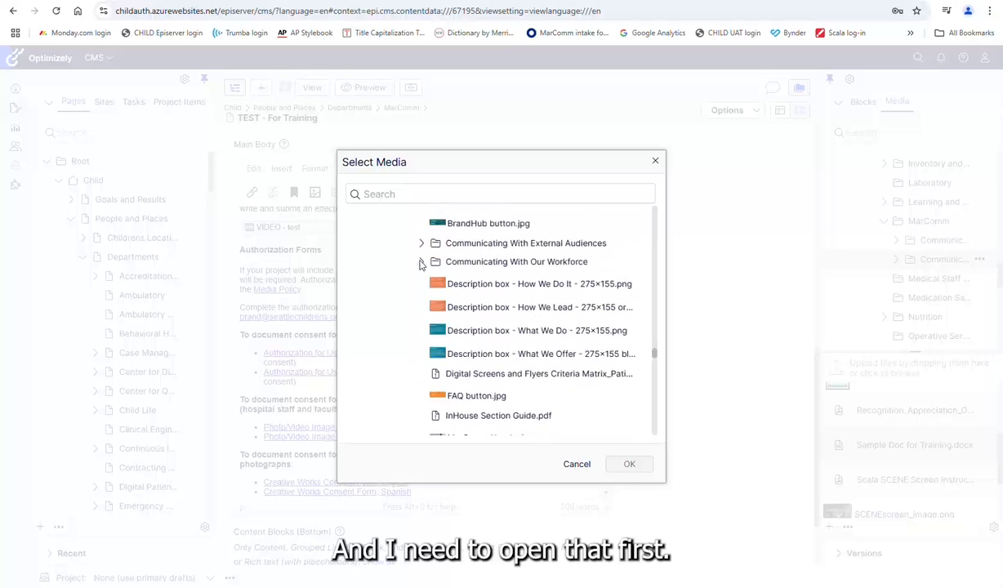
pyautogui.click(421, 261)
pyautogui.scroll(-5, 550, 298)
pyautogui.scroll(3, 550, 298)
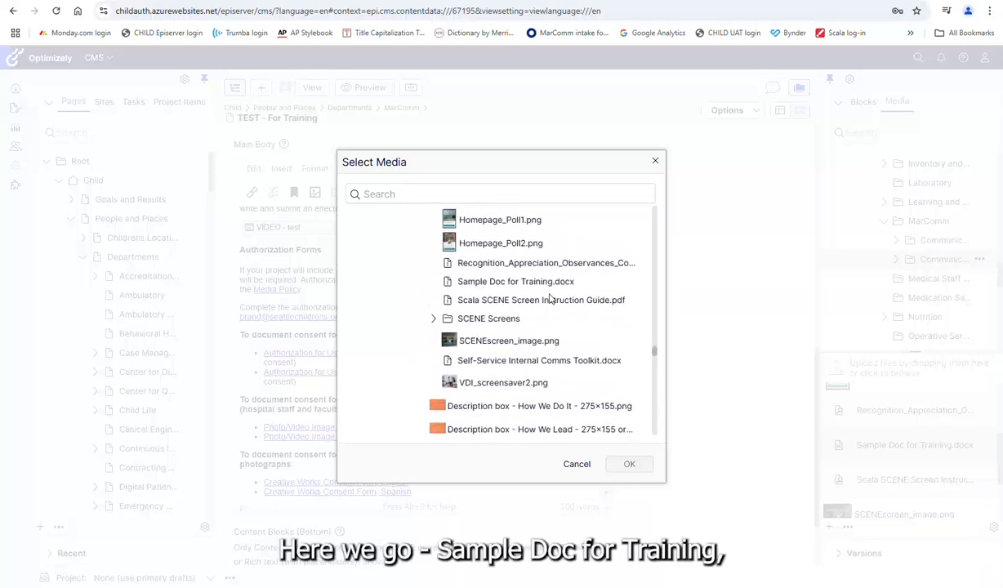
pyautogui.click(528, 283)
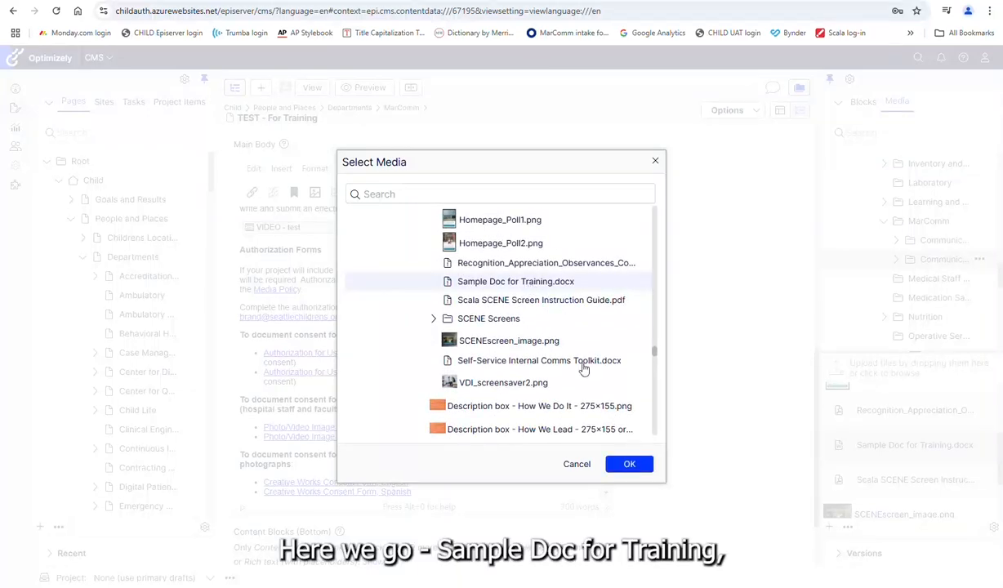
pyautogui.click(634, 467)
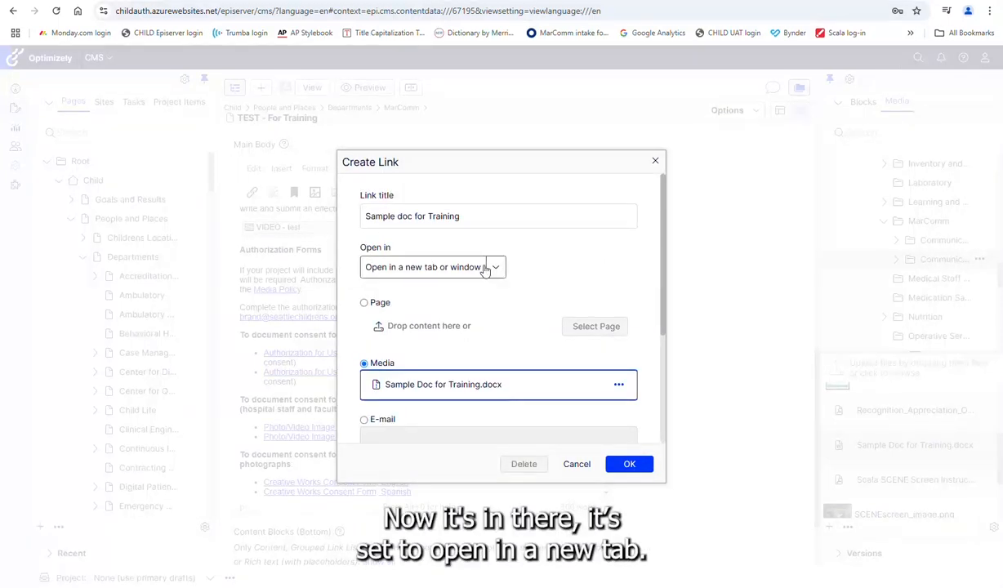
pyautogui.click(629, 464)
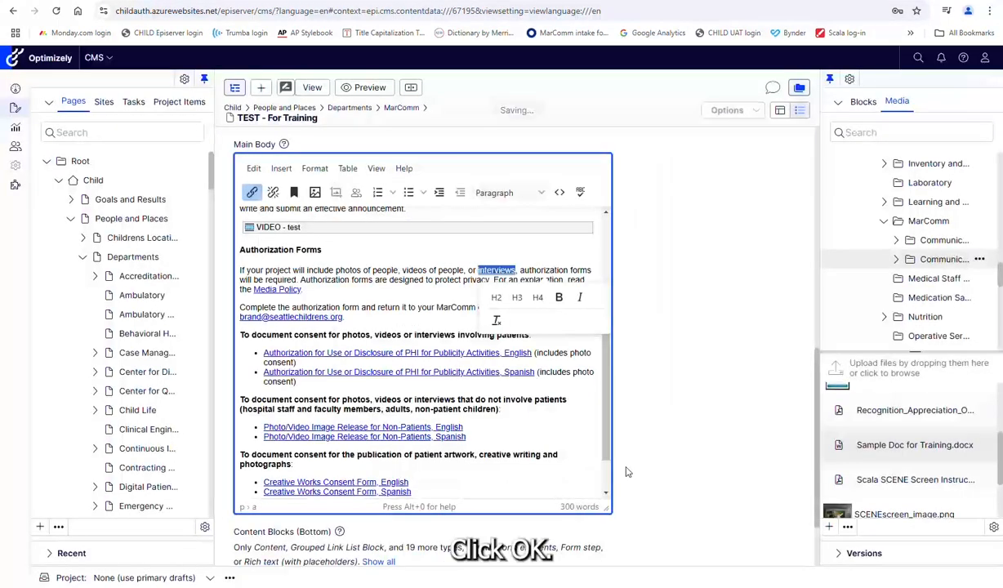
pyautogui.click(435, 281)
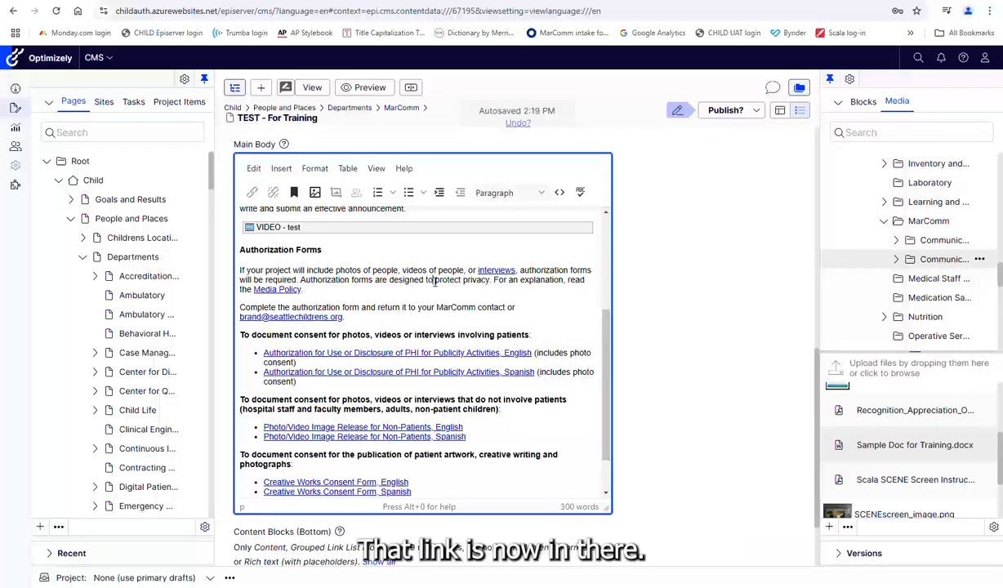
# Preview the page, check the "interviews" link under Authorization Forms, and return to editing.
pyautogui.click(365, 88)
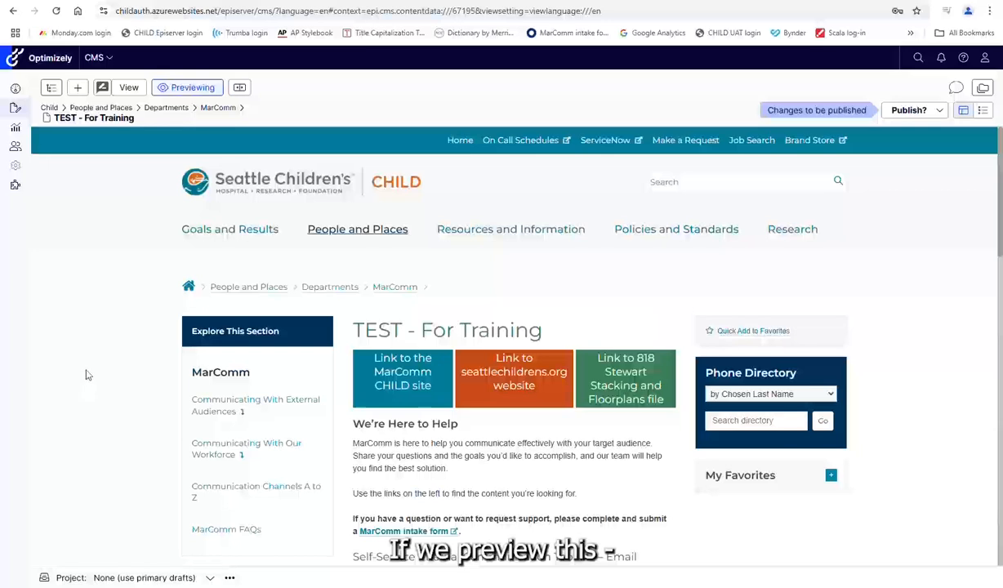
pyautogui.scroll(-6, 85, 374)
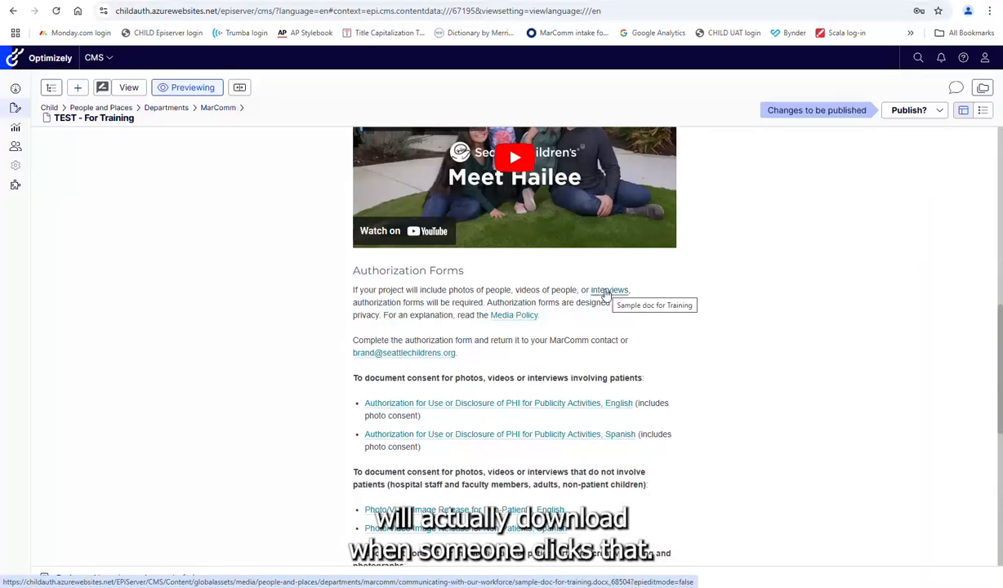
pyautogui.click(190, 88)
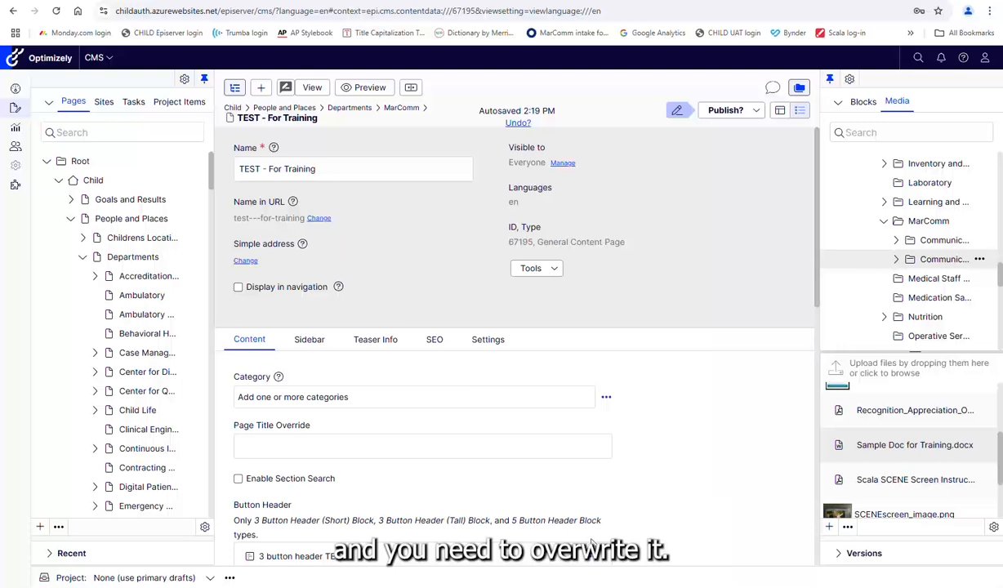
# Switch to Sample Doc for Training in Word, add "Here's the edit!" after the existing sentence, save it, and return to the CMS.
pyautogui.click(397, 587)
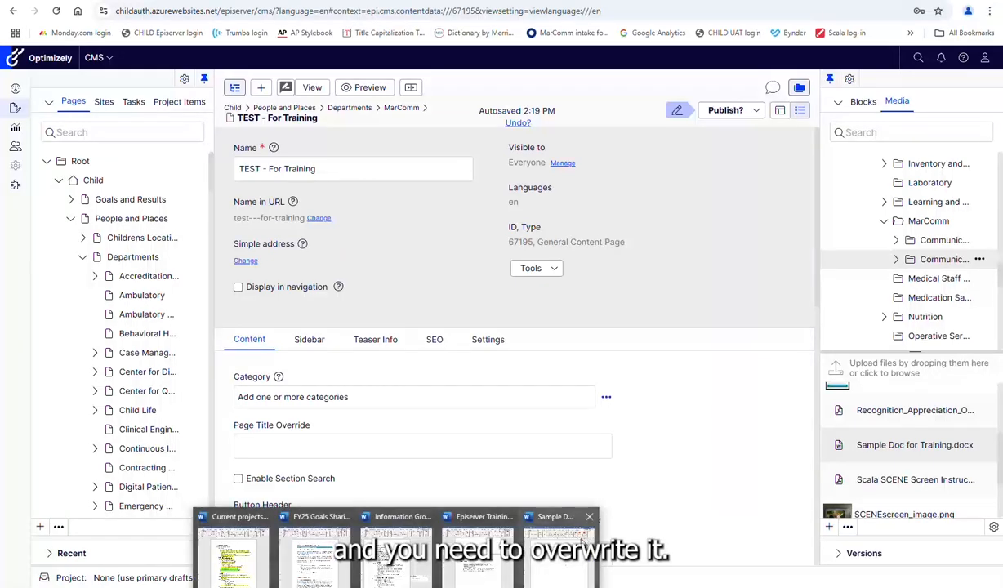
pyautogui.click(582, 536)
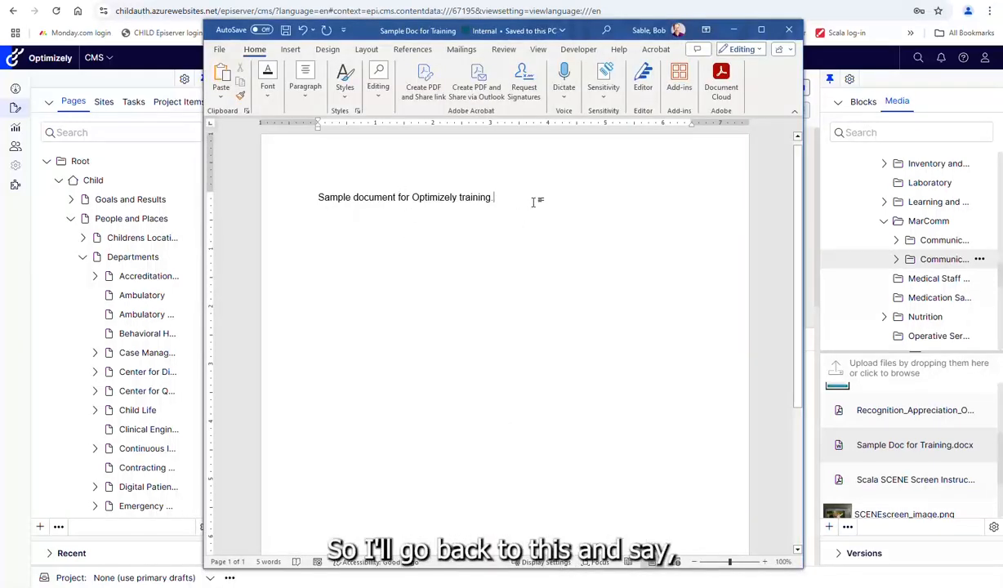
pyautogui.write("Here's the edit!")
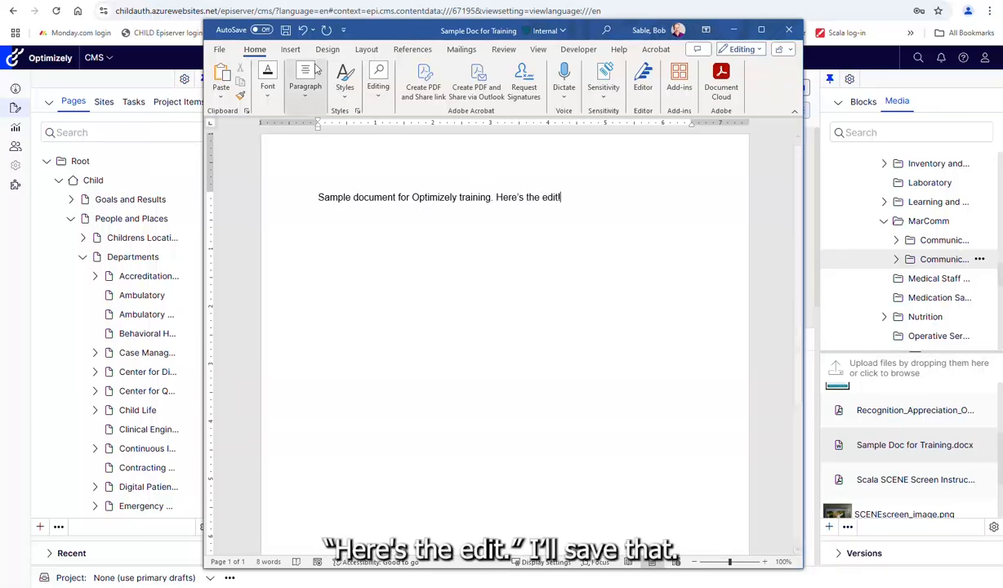
pyautogui.click(285, 31)
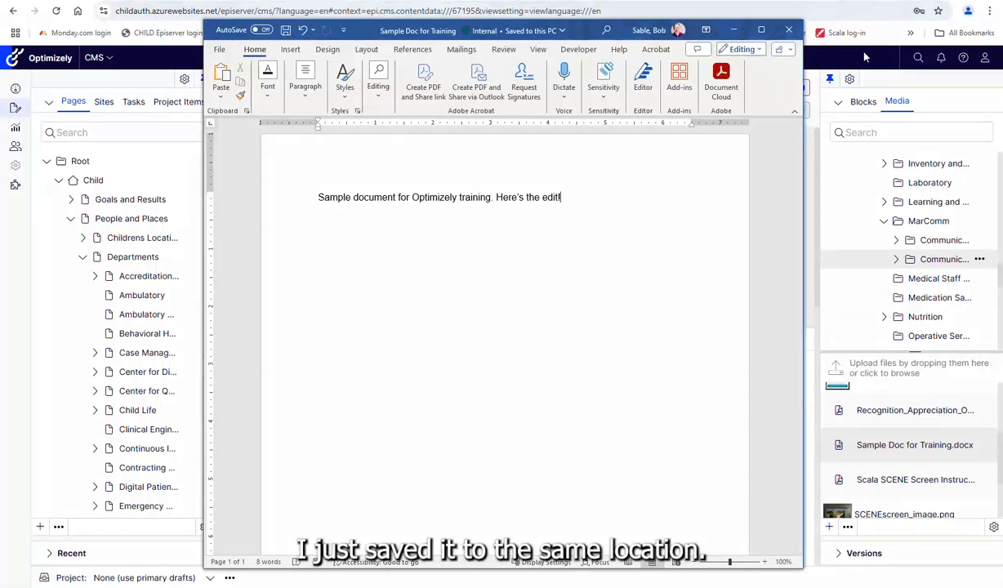
pyautogui.click(894, 44)
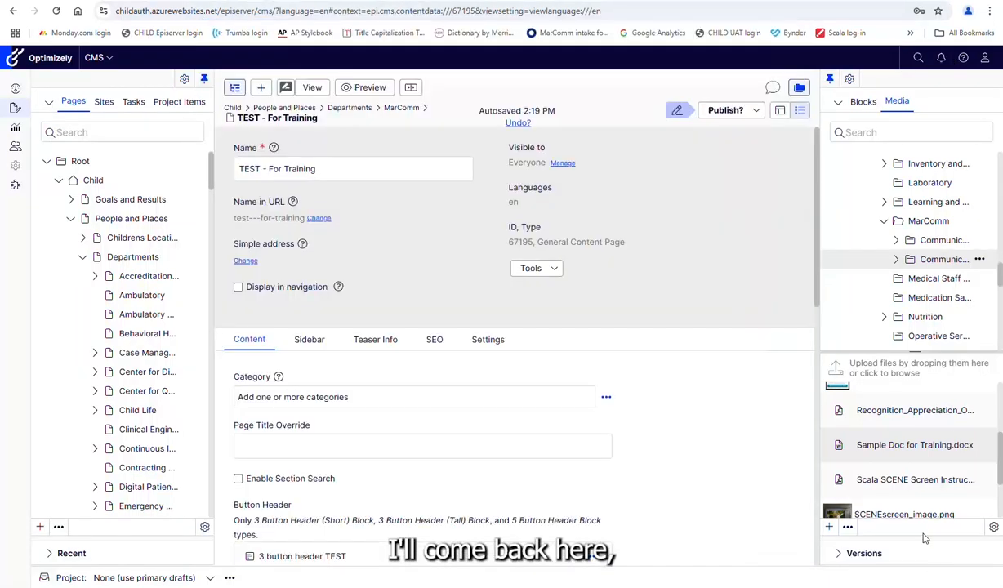
# Upload the edited Sample Doc for Training from Downloads to Communicating With Our Workforce, replacing the existing file, and find it in the file list.
pyautogui.click(889, 369)
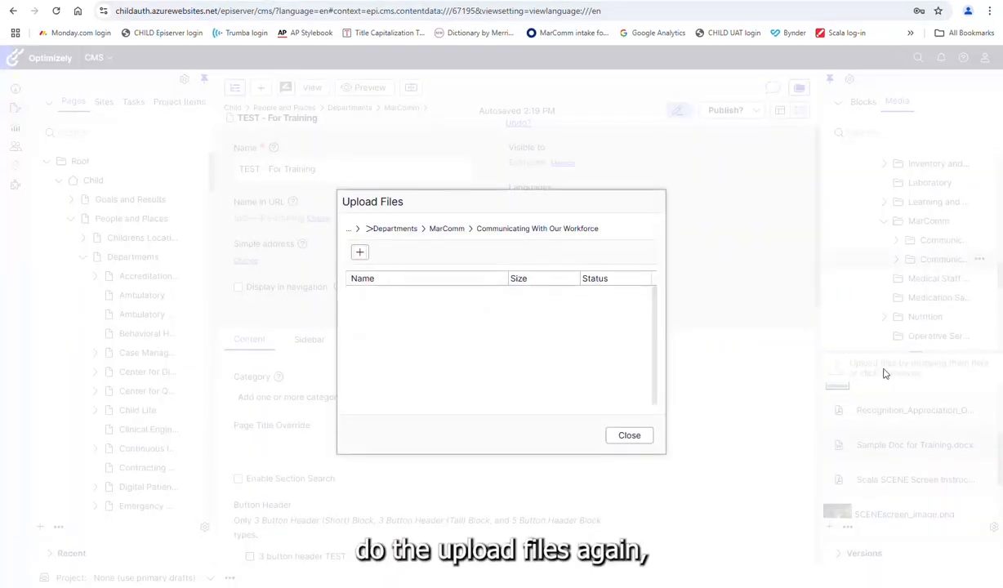
pyautogui.click(365, 256)
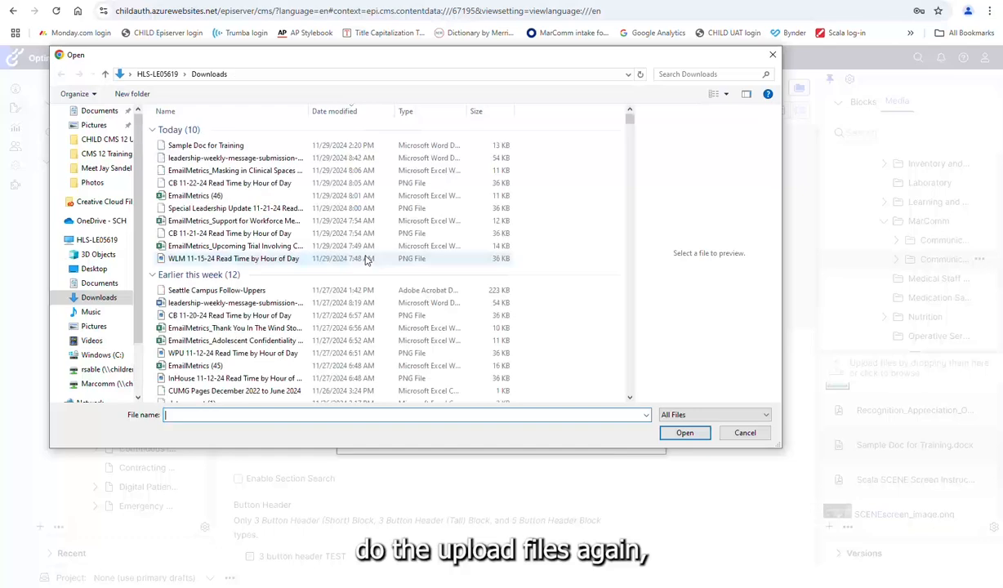
pyautogui.click(222, 147)
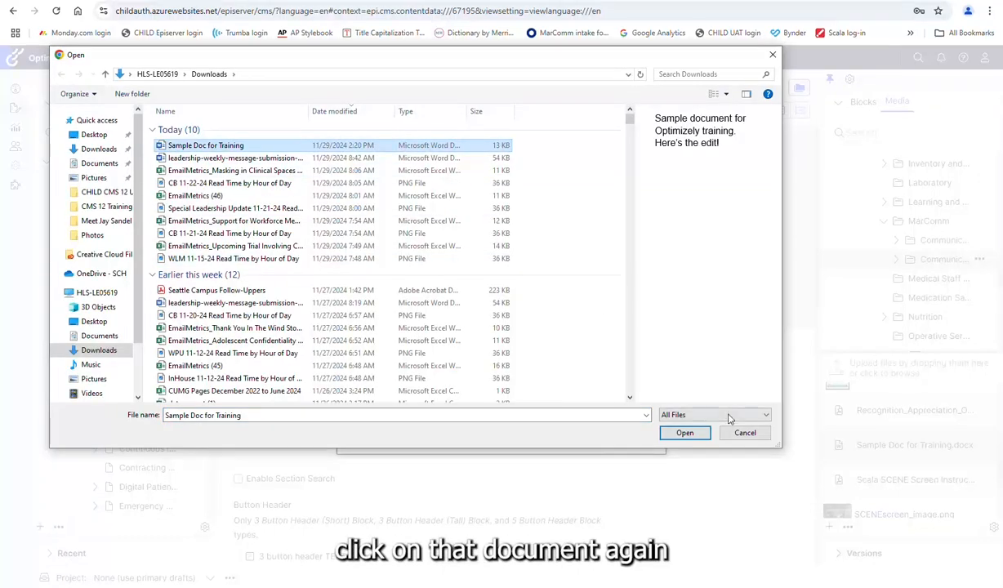
pyautogui.click(686, 436)
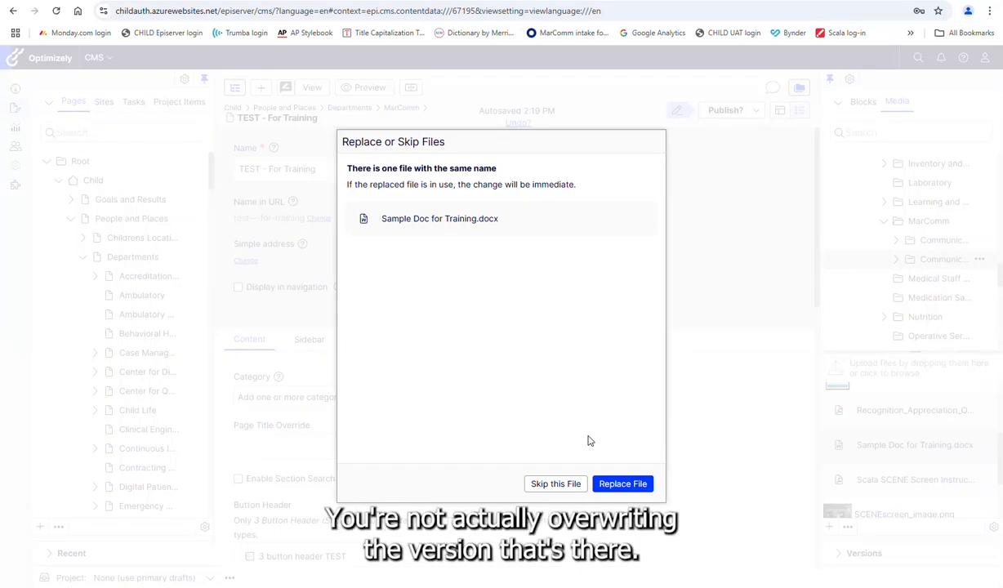
pyautogui.click(624, 484)
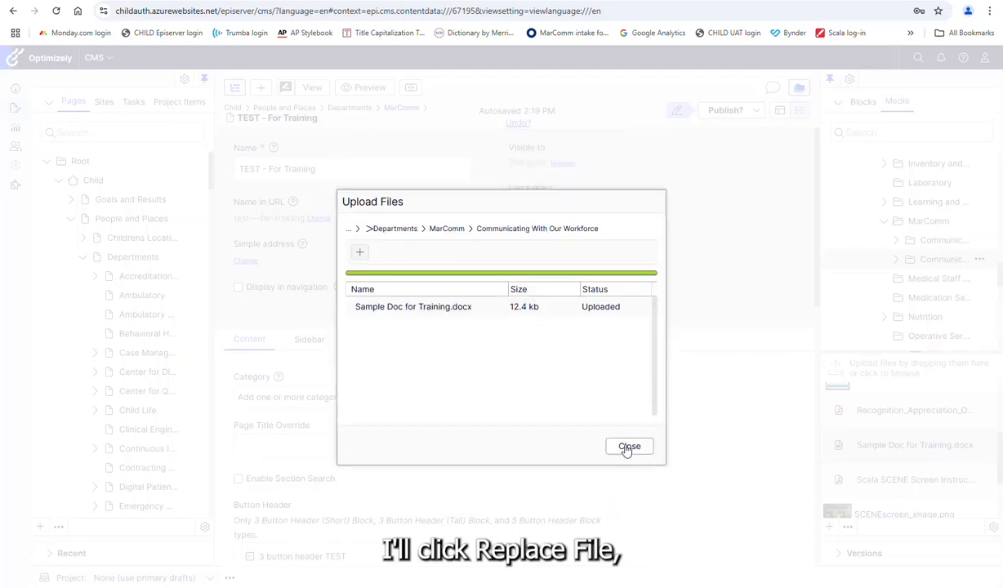
pyautogui.click(627, 448)
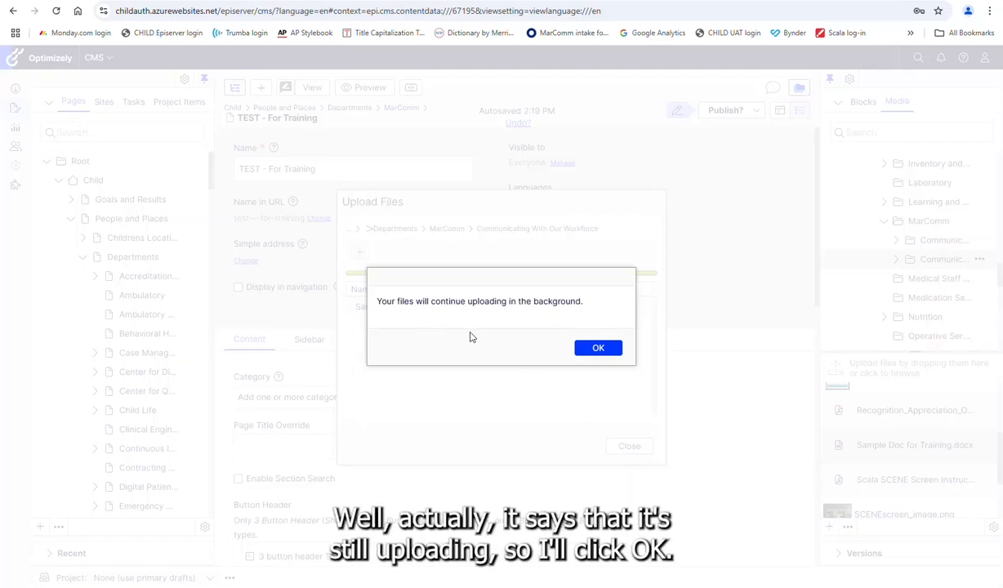
pyautogui.click(598, 349)
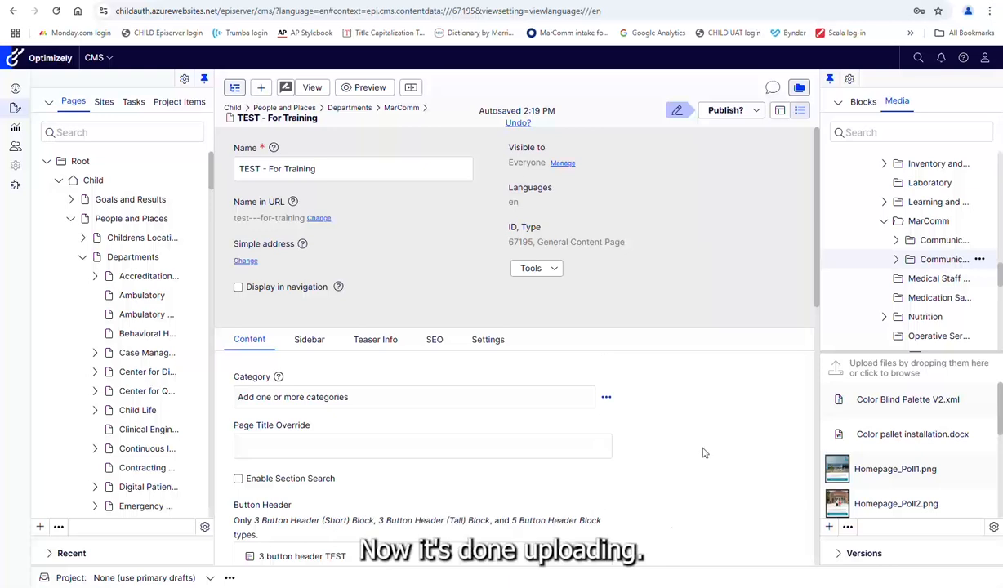
pyautogui.scroll(-2, 1000, 456)
pyautogui.scroll(-2, 1000, 456)
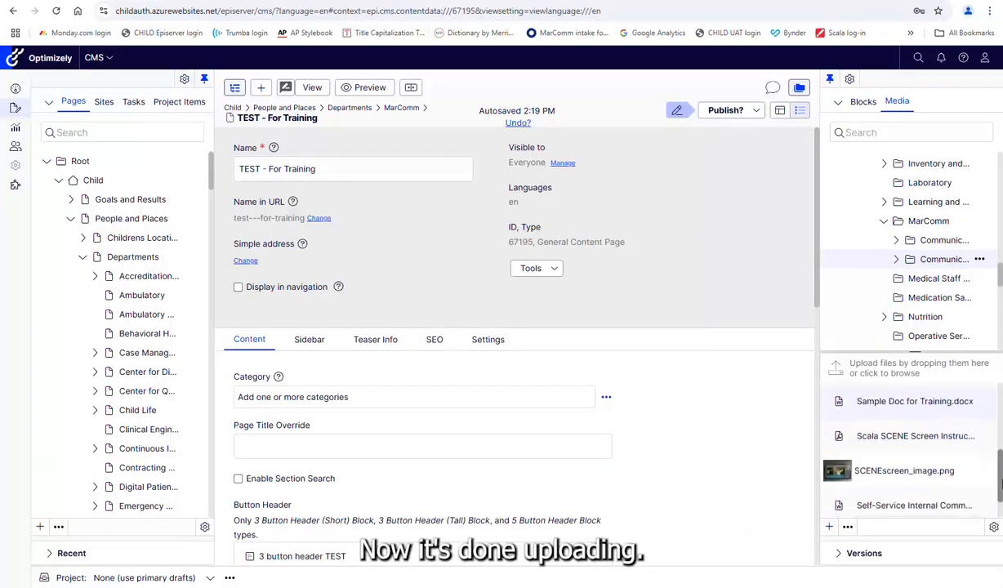